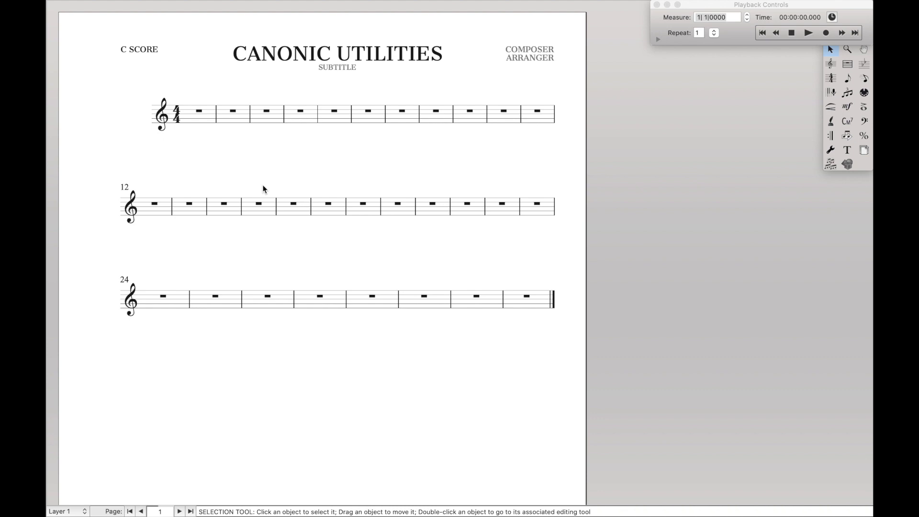
# Enter a five-note half-note melody across measures 1–3 with Simple Entry.
pyautogui.hotkey('ctrl', 'alt', '1')
pyautogui.click(204, 111)
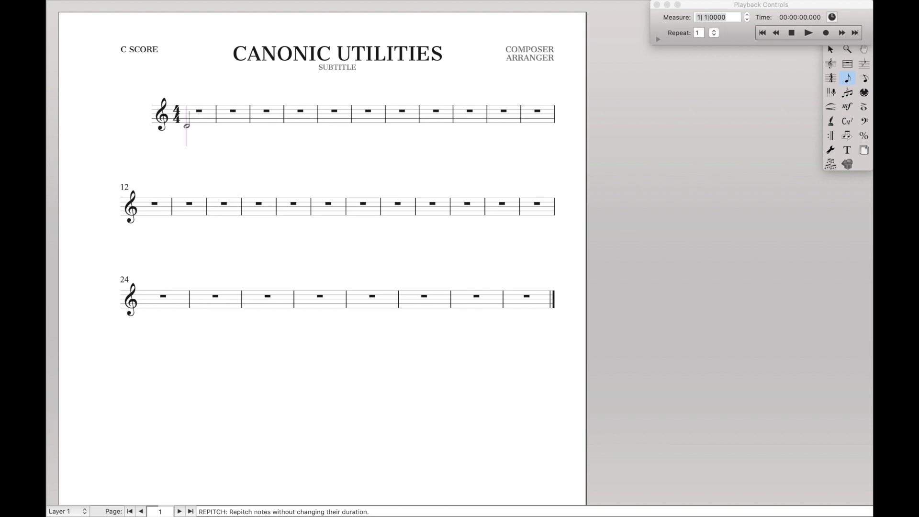
pyautogui.press('Escape')
# Select measures 1–3 and go to Plug-ins > Scoring and Arranging.
pyautogui.click(300, 109)
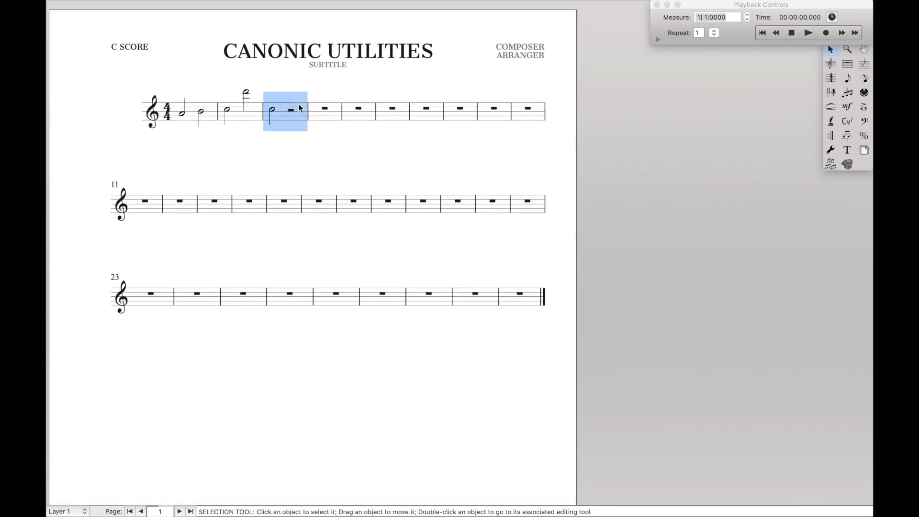
pyautogui.keyDown('shift'); pyautogui.click(197, 111); pyautogui.keyUp('shift')
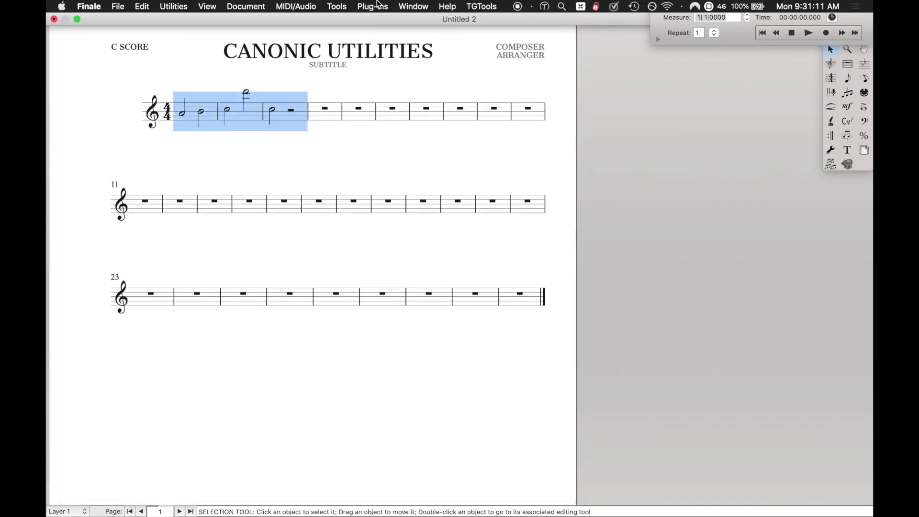
pyautogui.click(378, 6)
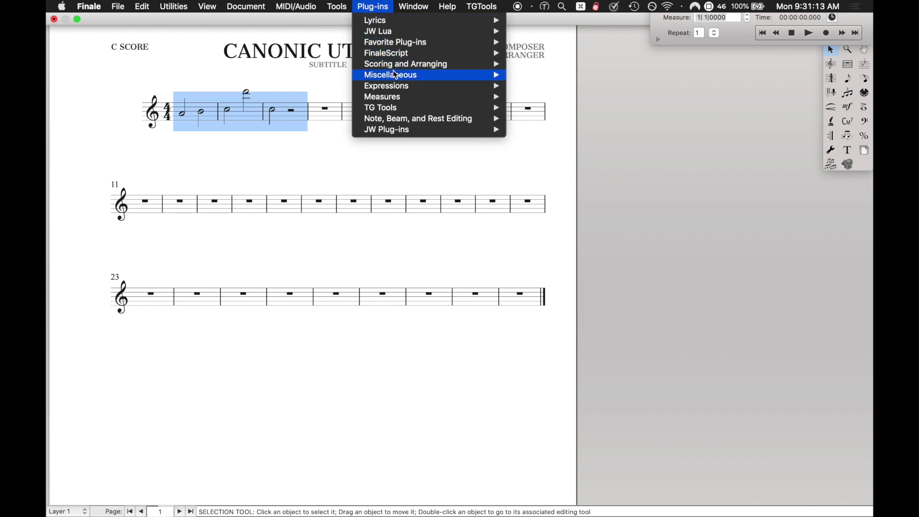
pyautogui.moveTo(399, 75)
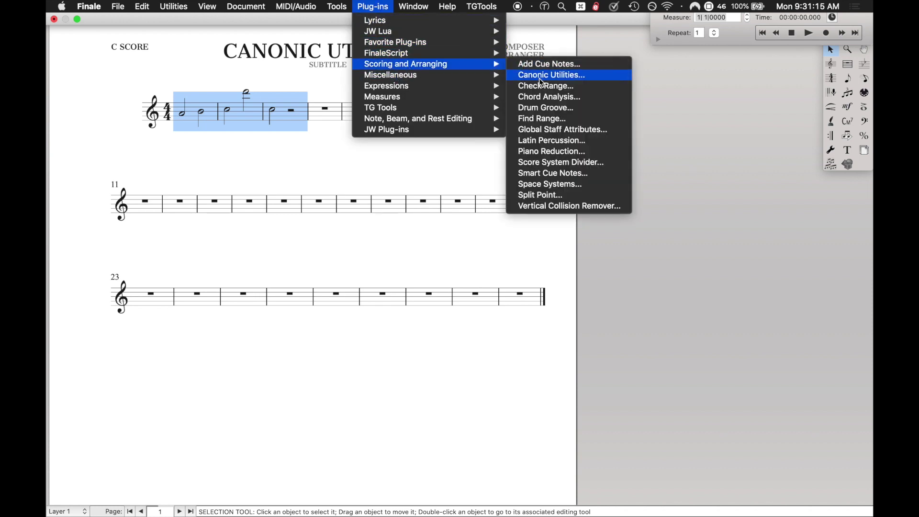
# Launch Canonic Utilities, move its window aside, and apply Diatonic Mirror Inversion to measures 1–3.
pyautogui.click(541, 83)
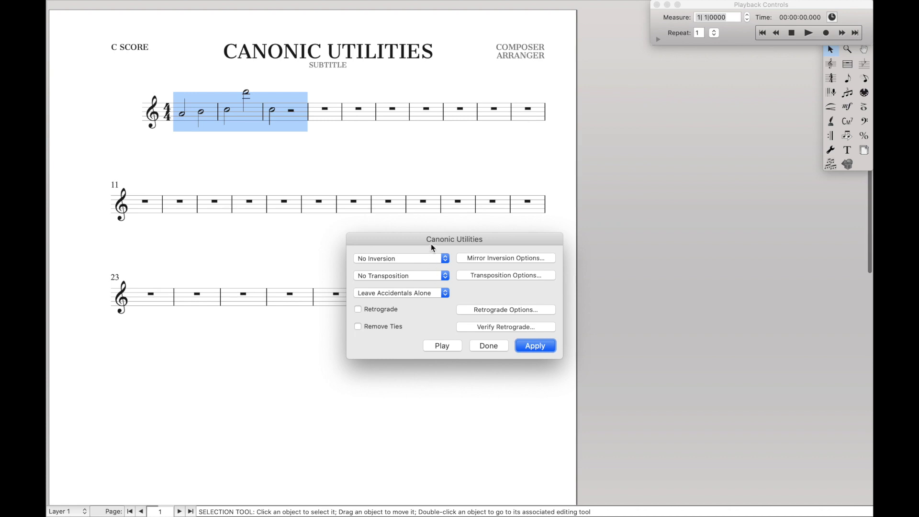
pyautogui.moveTo(438, 241); pyautogui.dragTo(491, 108)
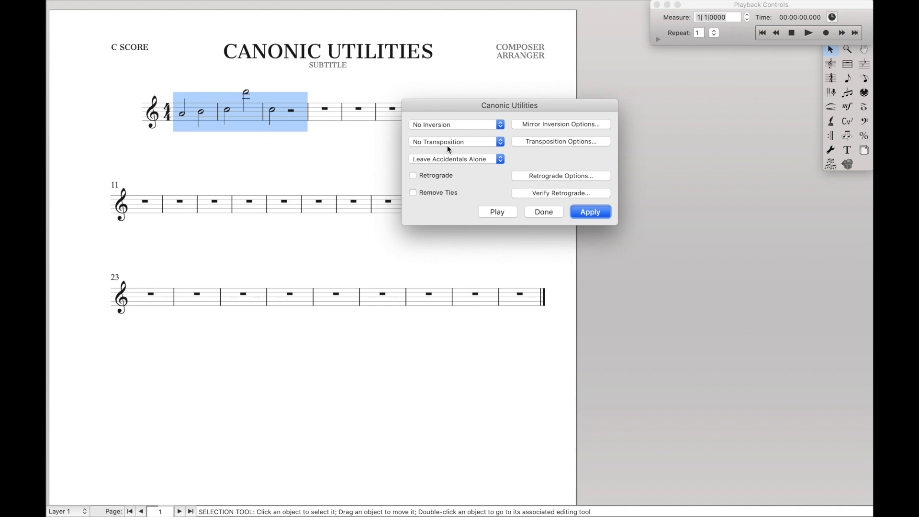
pyautogui.click(465, 125)
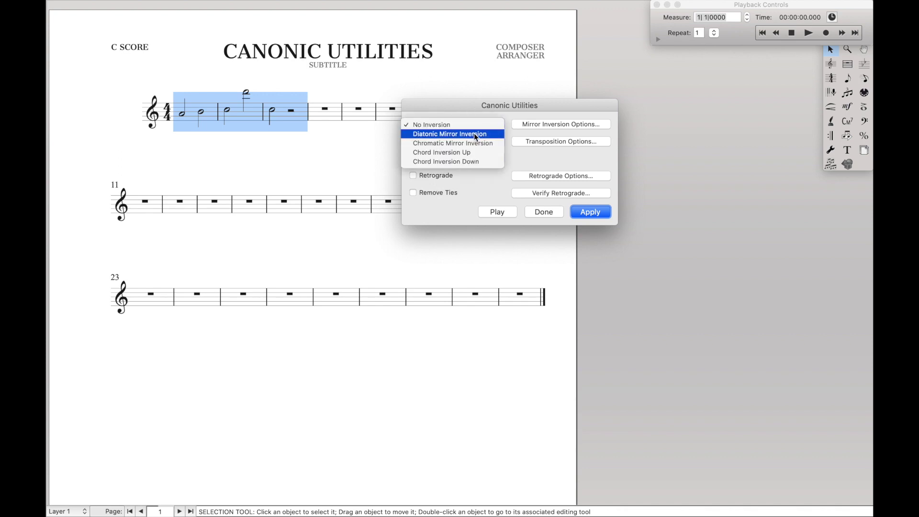
pyautogui.click(487, 134)
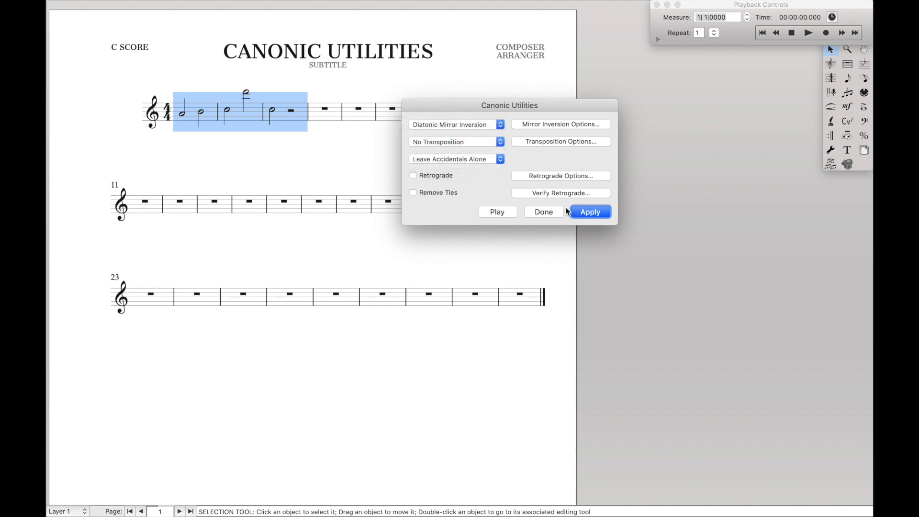
pyautogui.click(591, 213)
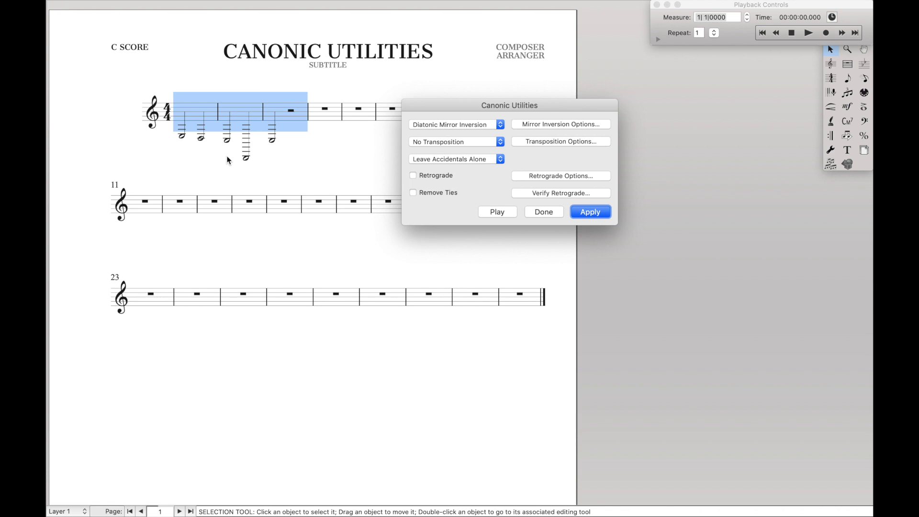
pyautogui.press('super+z')
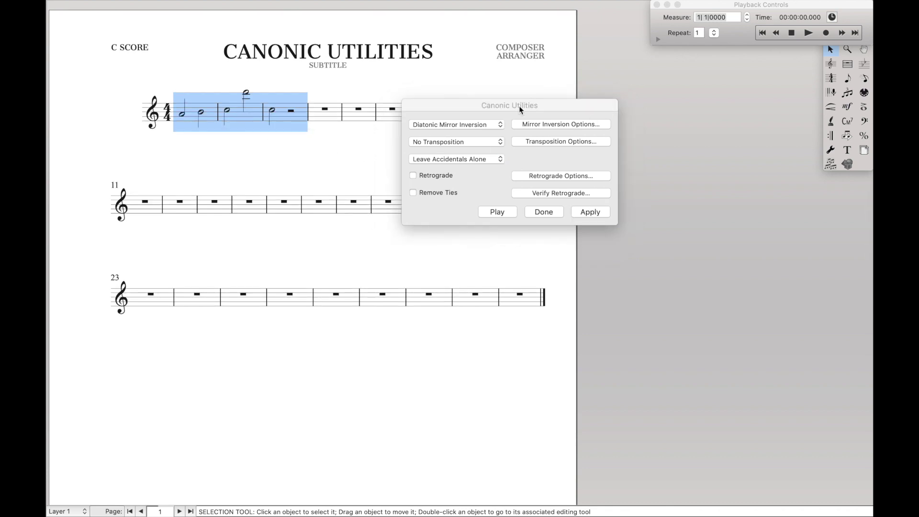
pyautogui.click(564, 126)
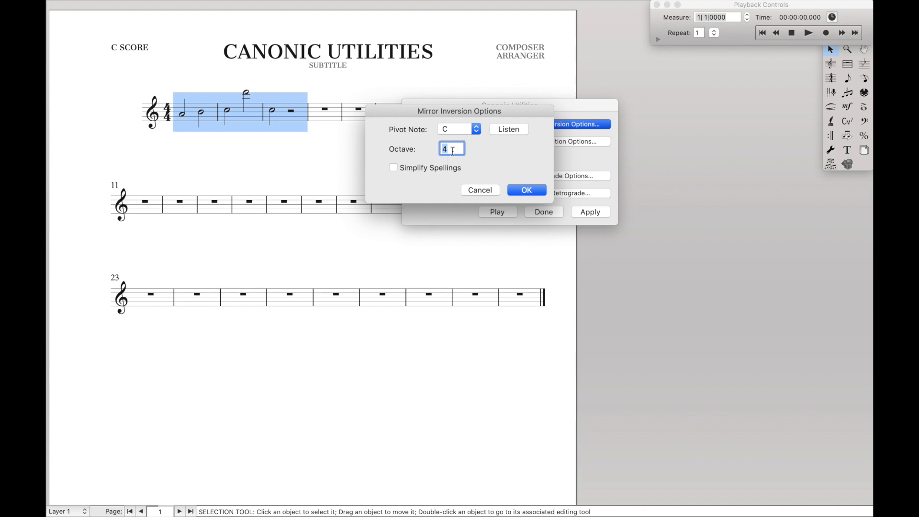
pyautogui.press('Return')
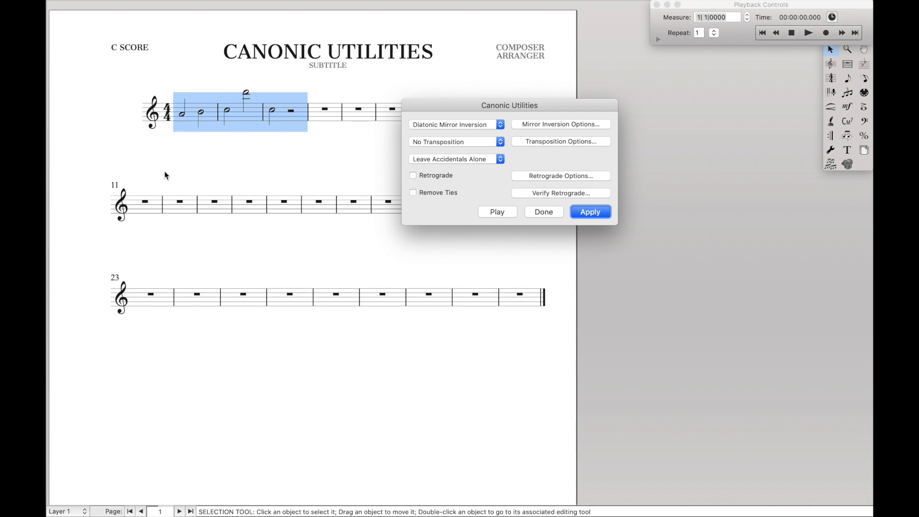
pyautogui.click(591, 212)
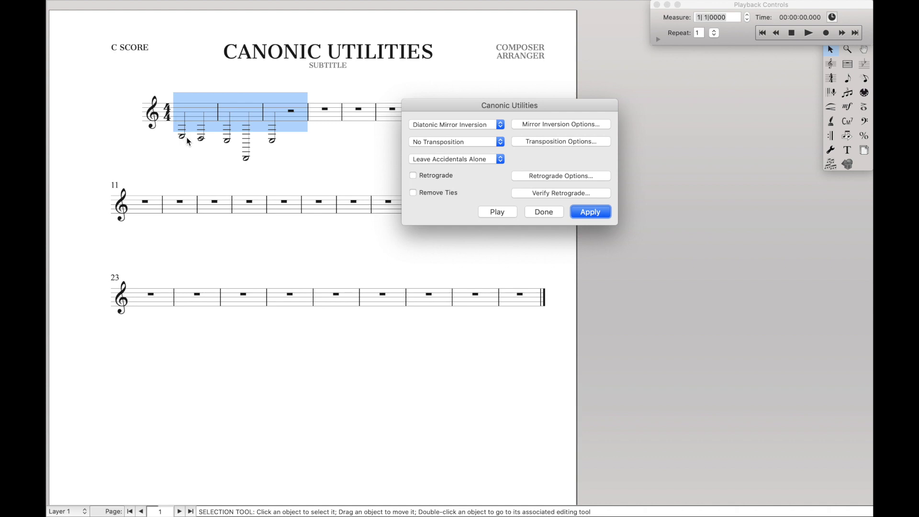
# Undo the inversion and set the mirror inversion pivot note to G♯.
pyautogui.press('super+z')
pyautogui.click(579, 124)
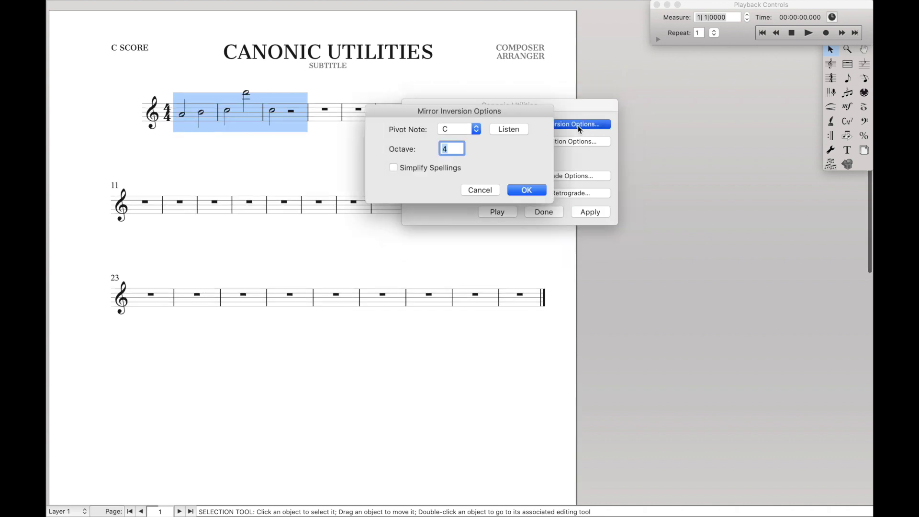
pyautogui.click(464, 132)
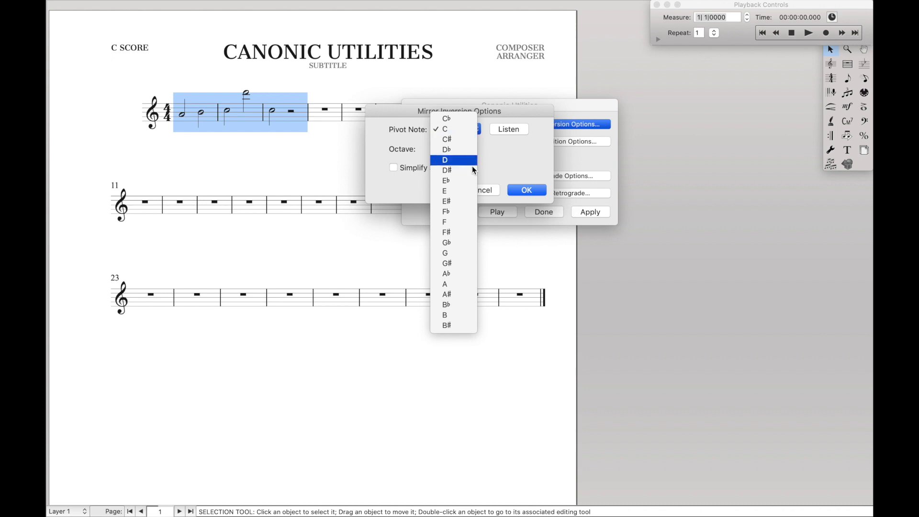
pyautogui.click(467, 268)
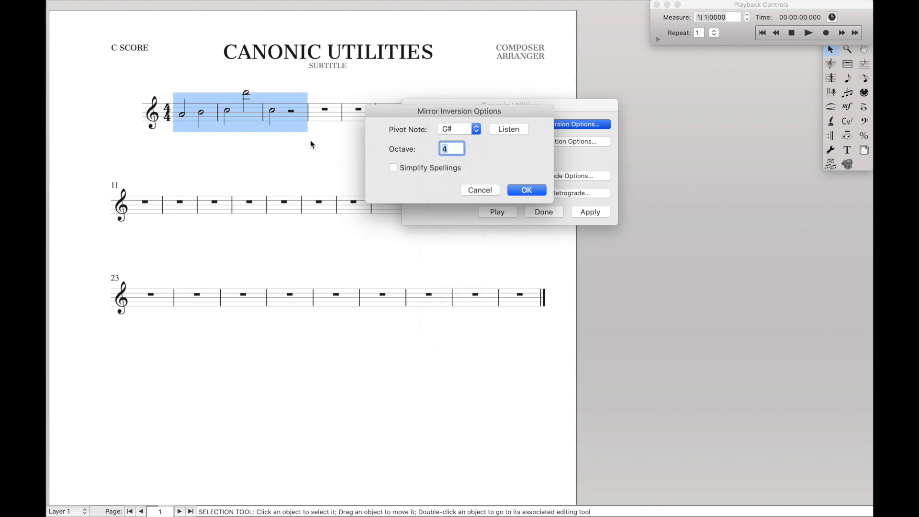
pyautogui.press('Return')
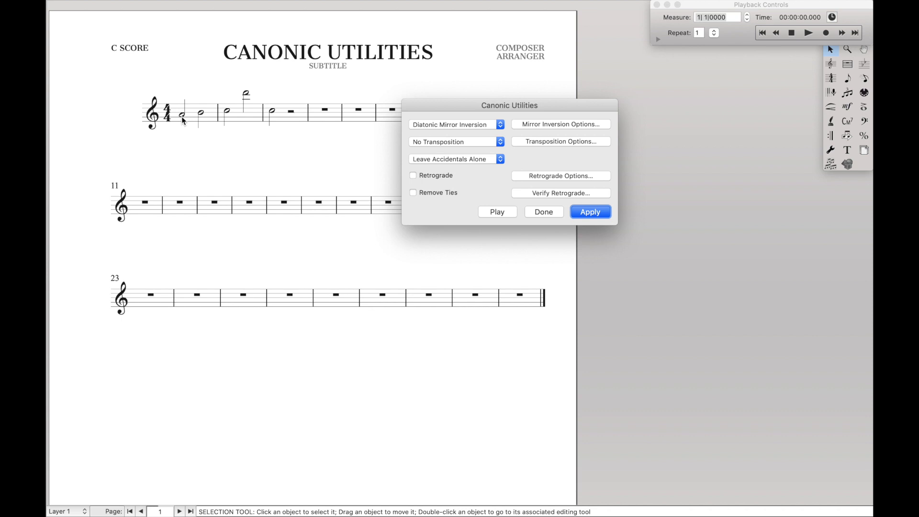
# Reselect measures 1–3 and reapply the mirror inversion around the G♯ pivot.
pyautogui.click(563, 278)
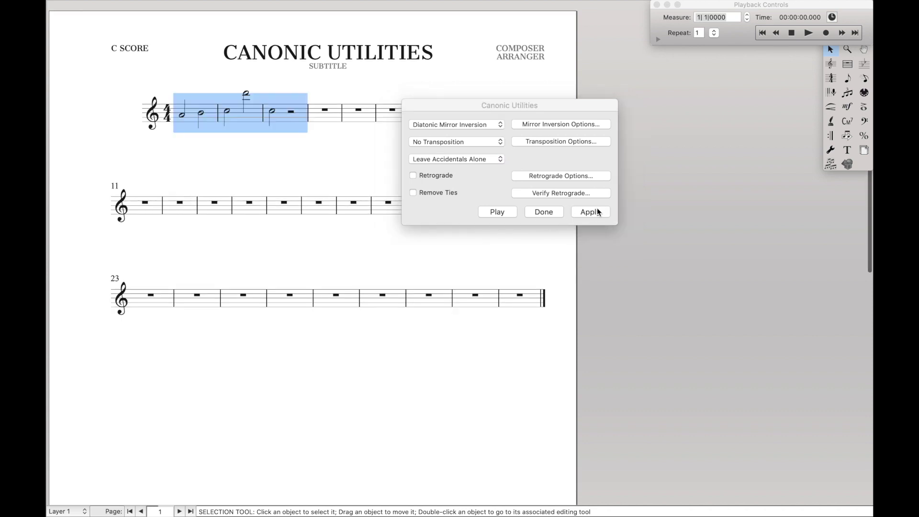
pyautogui.click(593, 212)
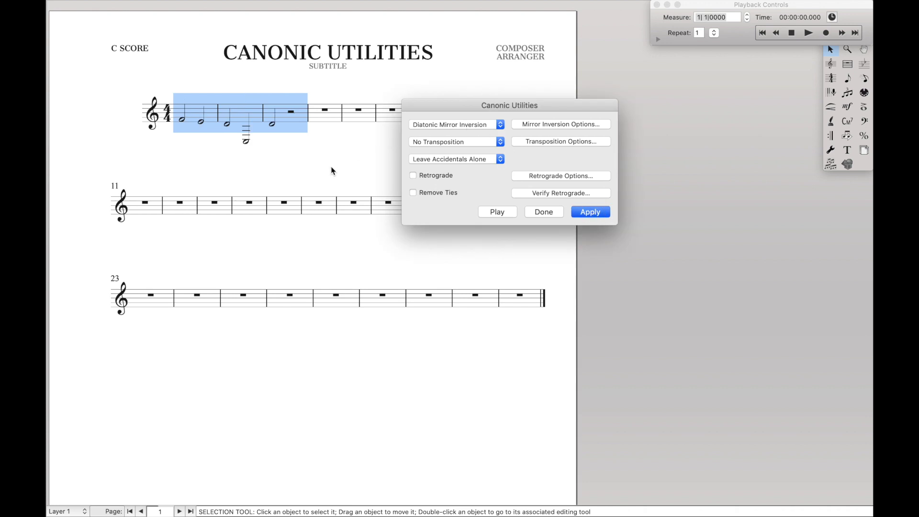
pyautogui.click(559, 126)
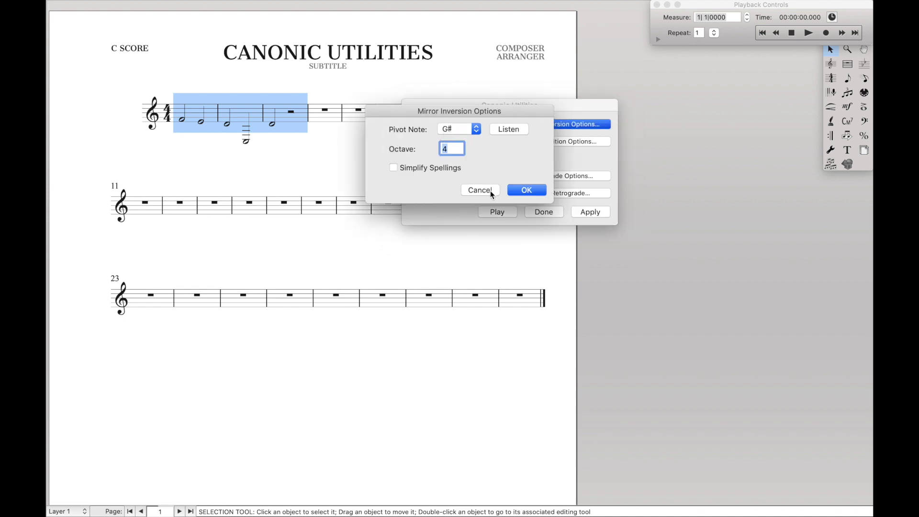
# Apply a chromatic mirror inversion to the melody instead of the diatonic one.
pyautogui.click(479, 190)
pyautogui.press('Return')
pyautogui.click(473, 126)
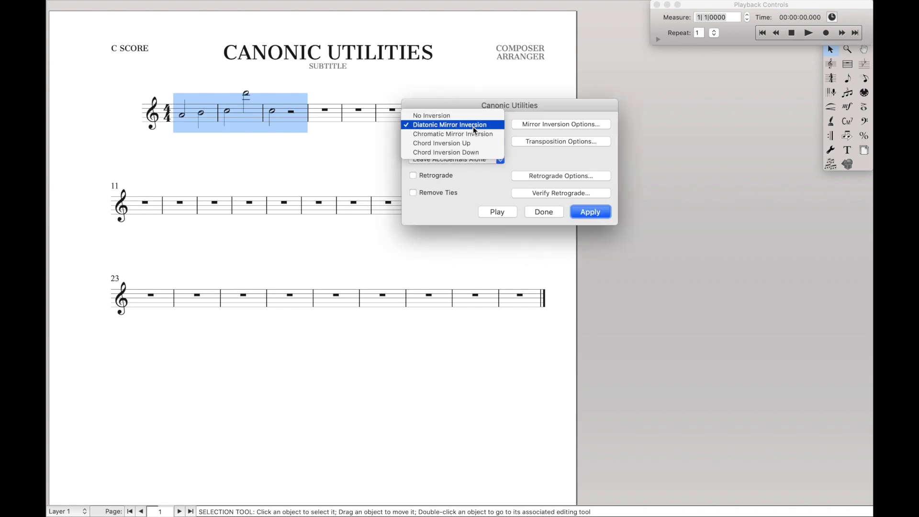
pyautogui.click(479, 135)
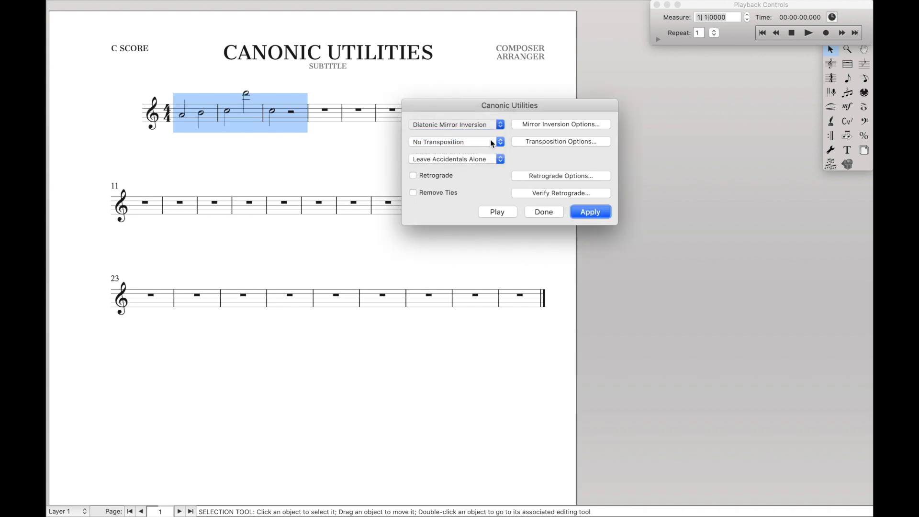
pyautogui.click(592, 212)
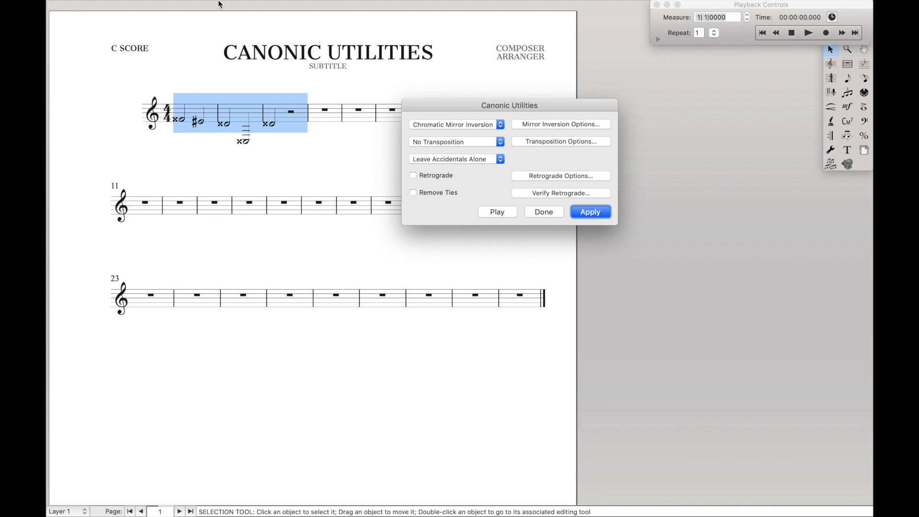
# Respell the inverted melody with Utilities > Respell Notes to remove double sharps, then deselect.
pyautogui.click(174, 7)
pyautogui.click(174, 6)
pyautogui.click(172, 6)
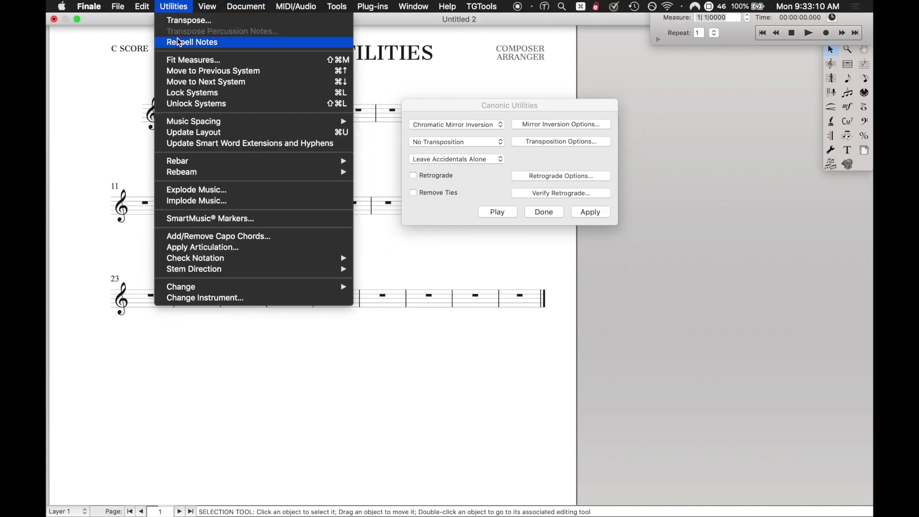
pyautogui.click(177, 38)
pyautogui.click(167, 87)
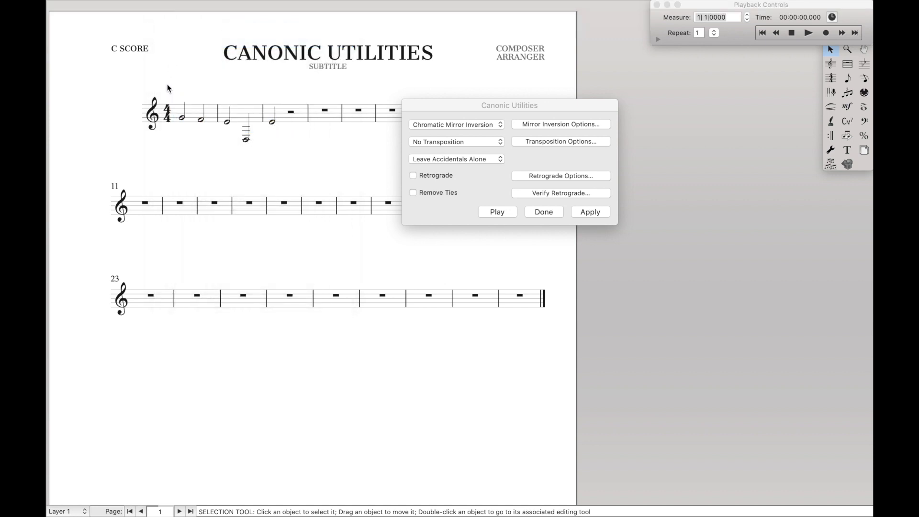
# Change the transposition mode from No Transposition to Transpose Semitones in Transposition Settings.
pyautogui.click(494, 140)
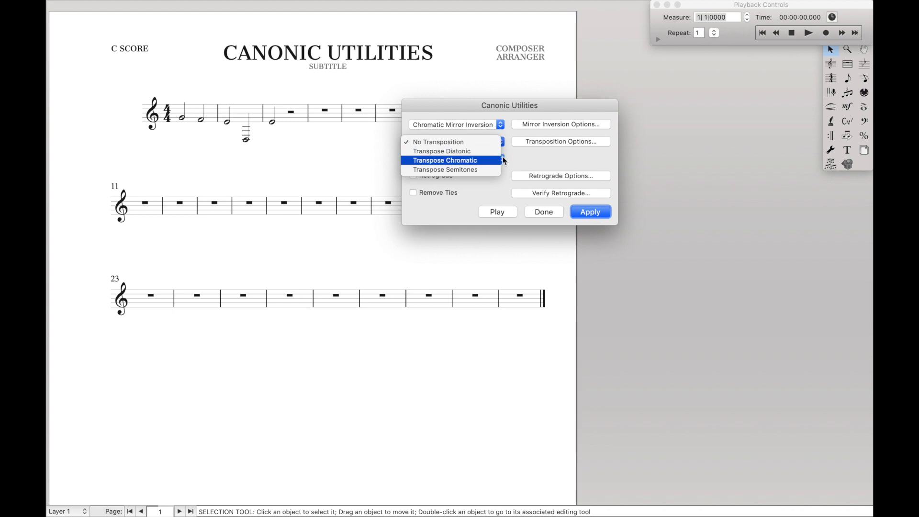
pyautogui.click(540, 160)
pyautogui.click(540, 142)
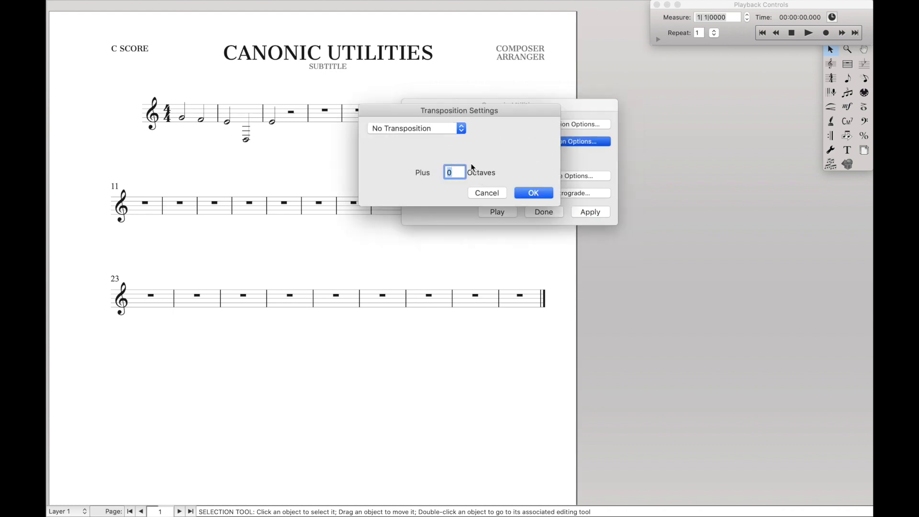
pyautogui.click(445, 129)
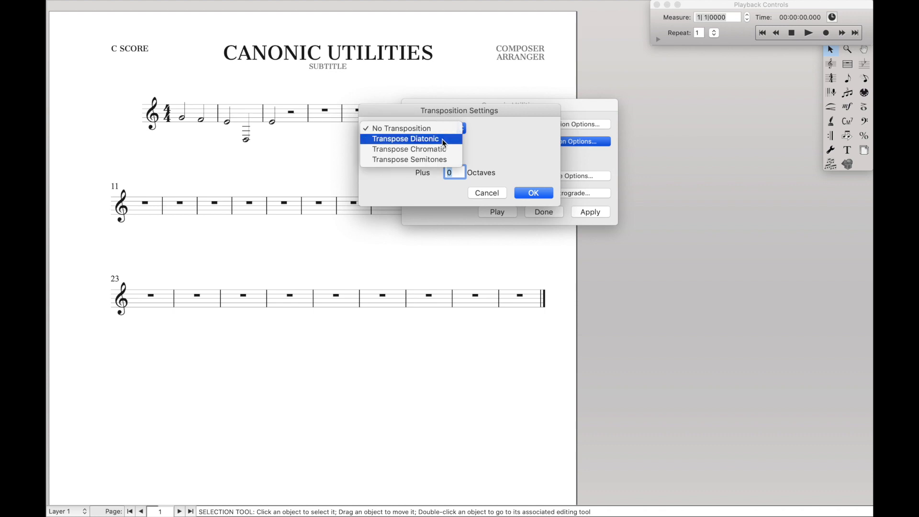
pyautogui.click(444, 139)
pyautogui.click(445, 129)
pyautogui.click(446, 140)
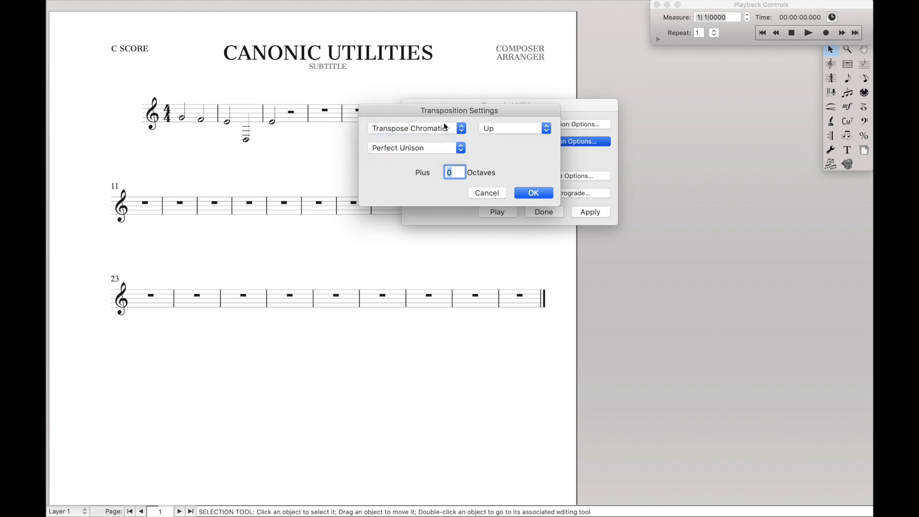
pyautogui.click(445, 127)
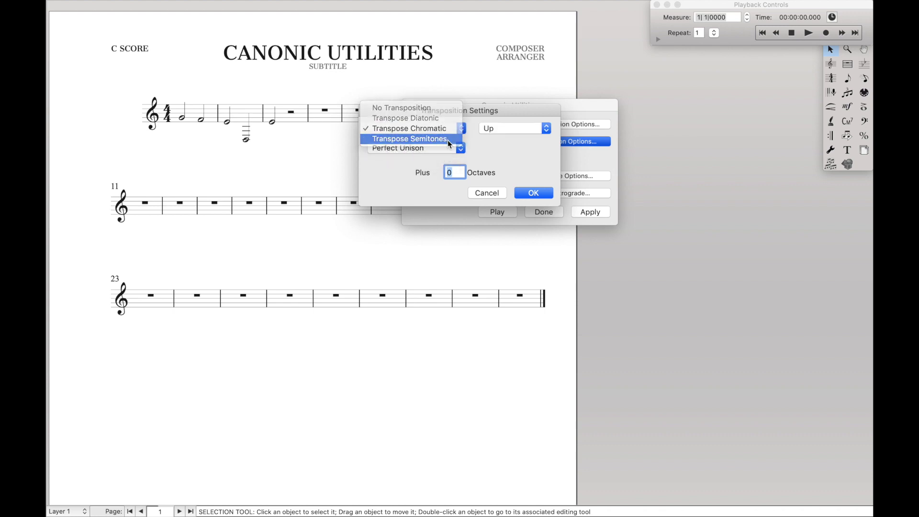
pyautogui.click(450, 140)
pyautogui.click(483, 192)
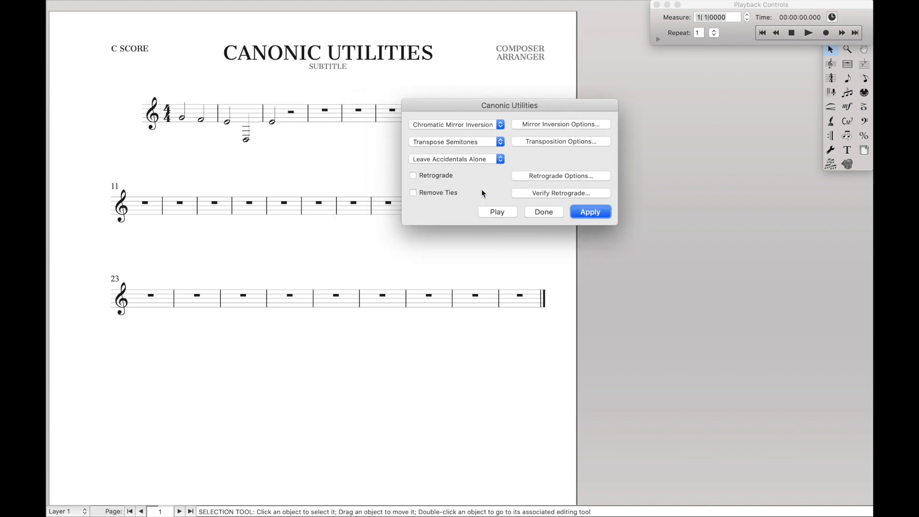
pyautogui.click(482, 160)
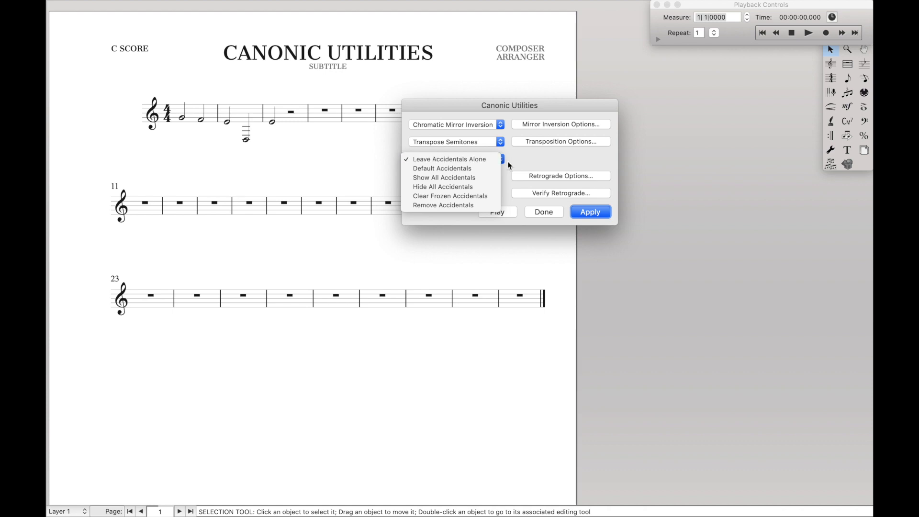
# Leave accidentals unchanged and select the melody in measures 1–3.
pyautogui.click(495, 159)
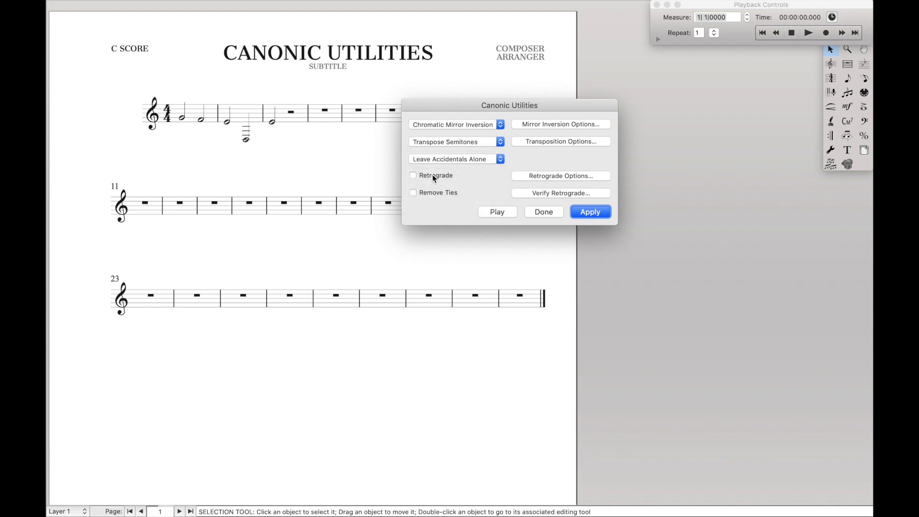
pyautogui.click(265, 108)
pyautogui.moveTo(266, 108); pyautogui.dragTo(199, 118)
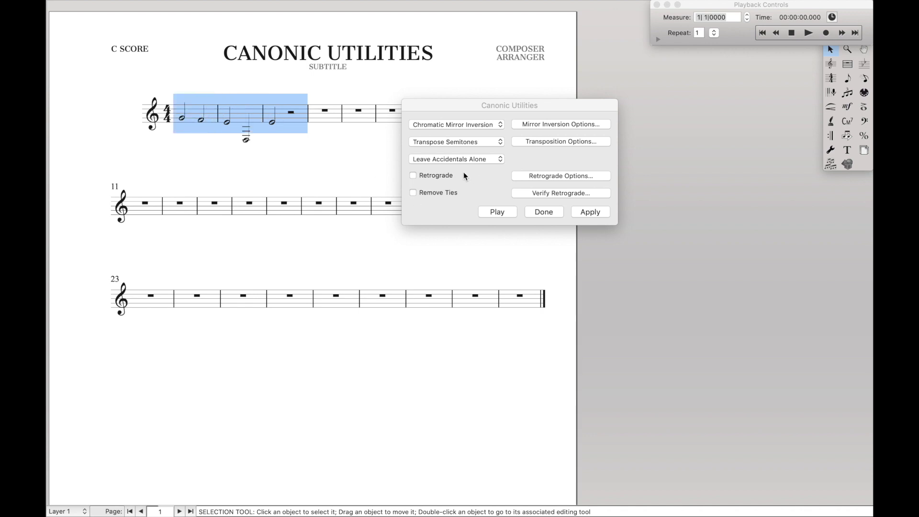
# Turn on Retrograde with No Inversion, apply it to the melody, then undo the reversal.
pyautogui.click(430, 175)
pyautogui.click(495, 125)
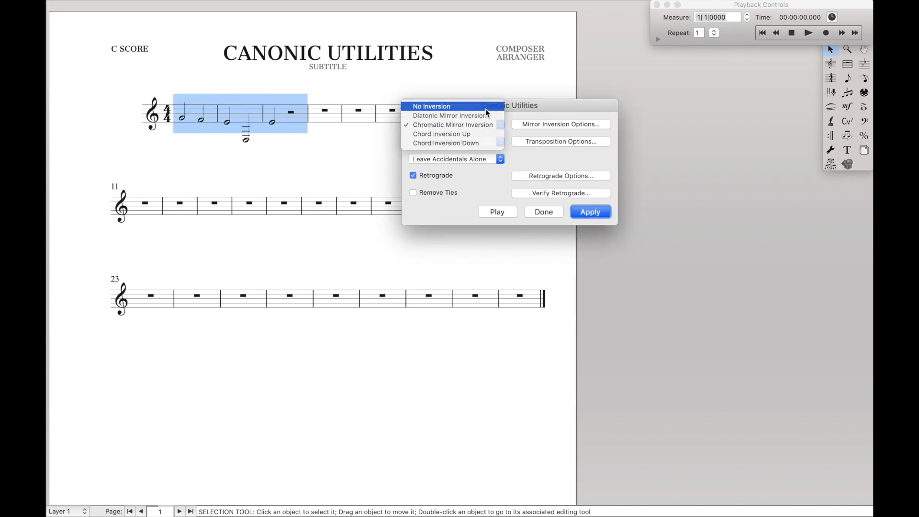
pyautogui.click(486, 105)
pyautogui.click(583, 215)
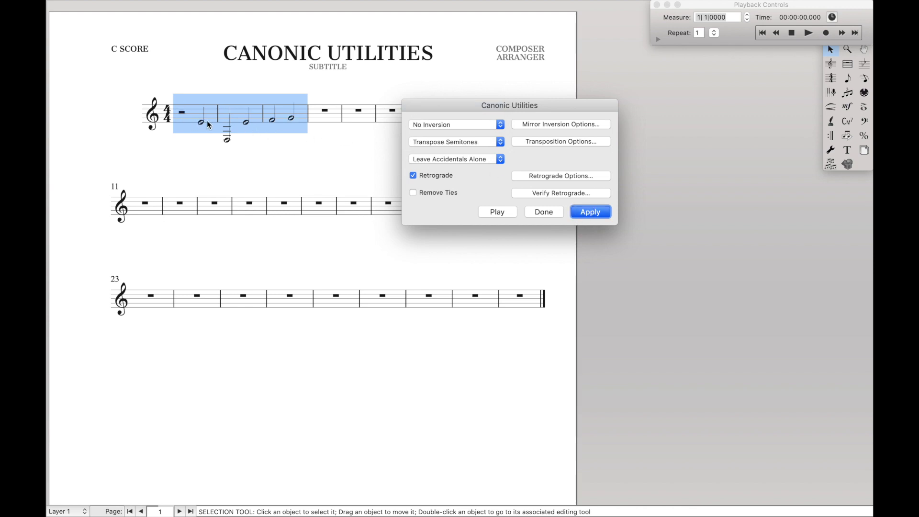
pyautogui.click(300, 155)
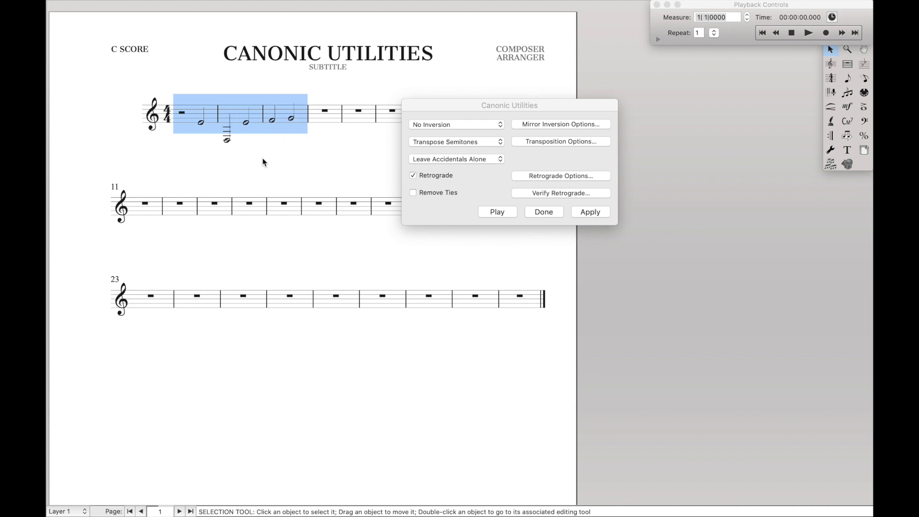
pyautogui.press('Return')
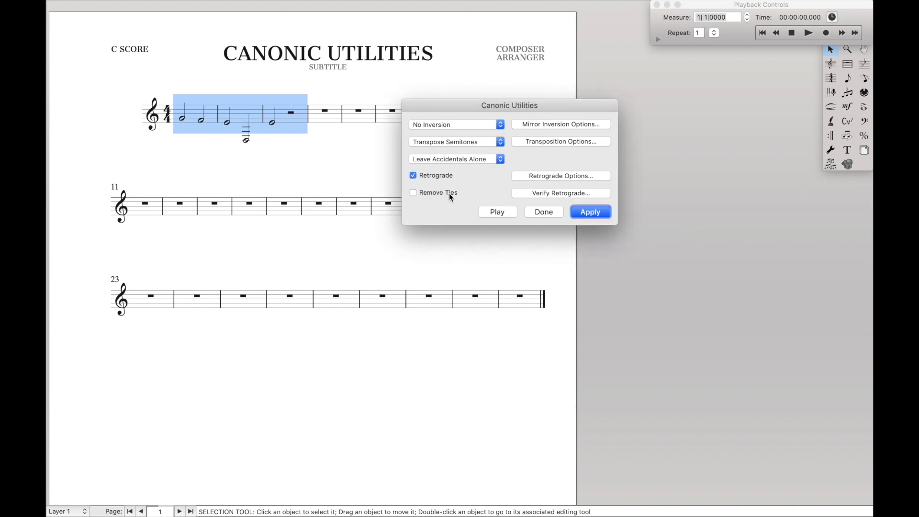
pyautogui.click(352, 162)
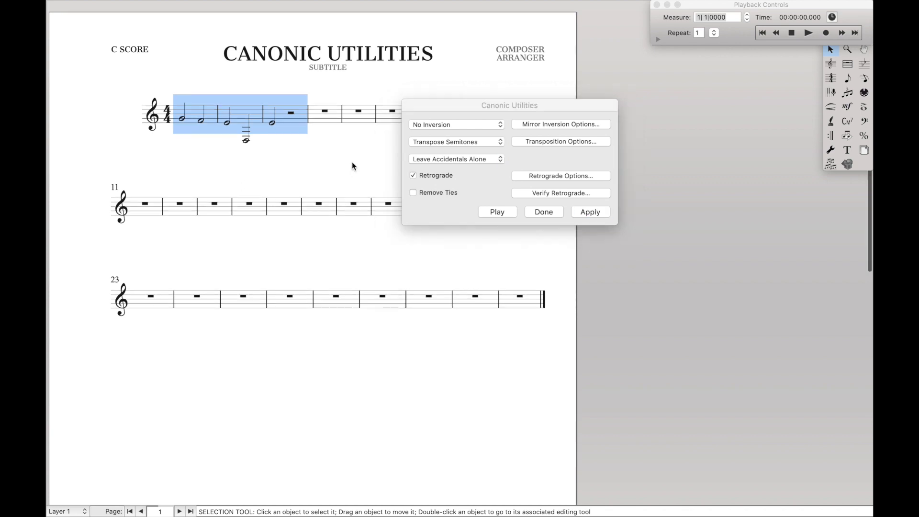
pyautogui.click(352, 162)
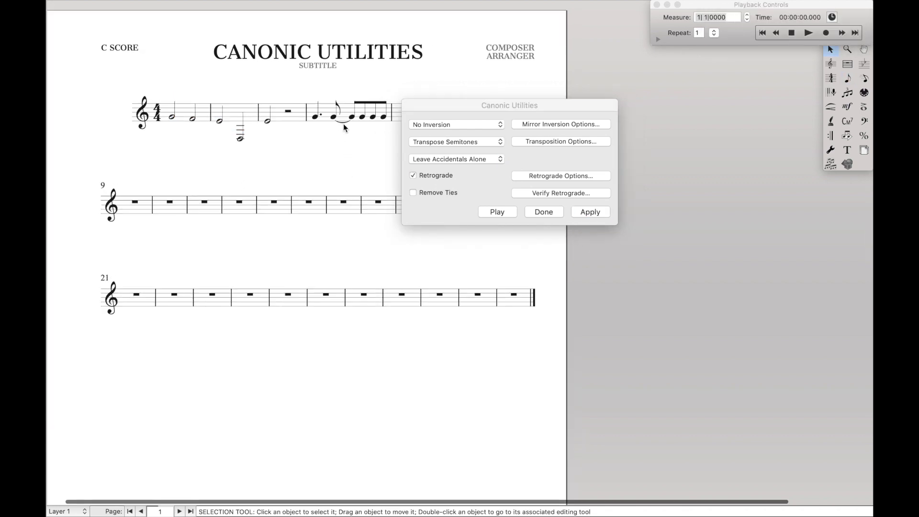
# Try reversing measure 4's notes with Apply, then undo it.
pyautogui.click(344, 128)
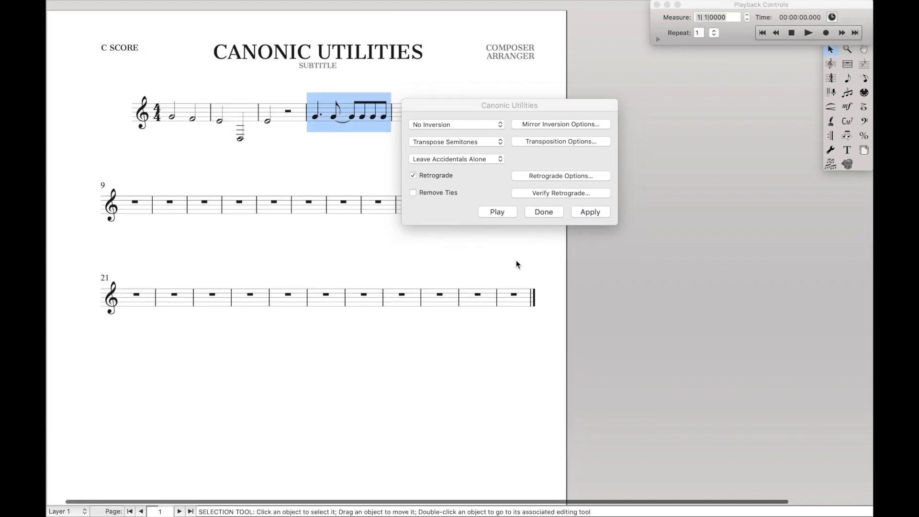
pyautogui.click(594, 212)
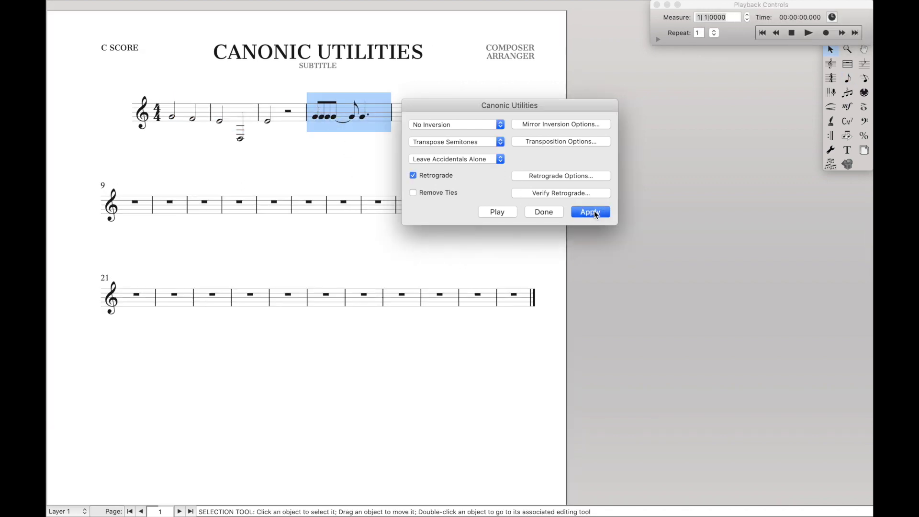
pyautogui.hscroll(1, 364, 153)
pyautogui.hscroll(1, 355, 150)
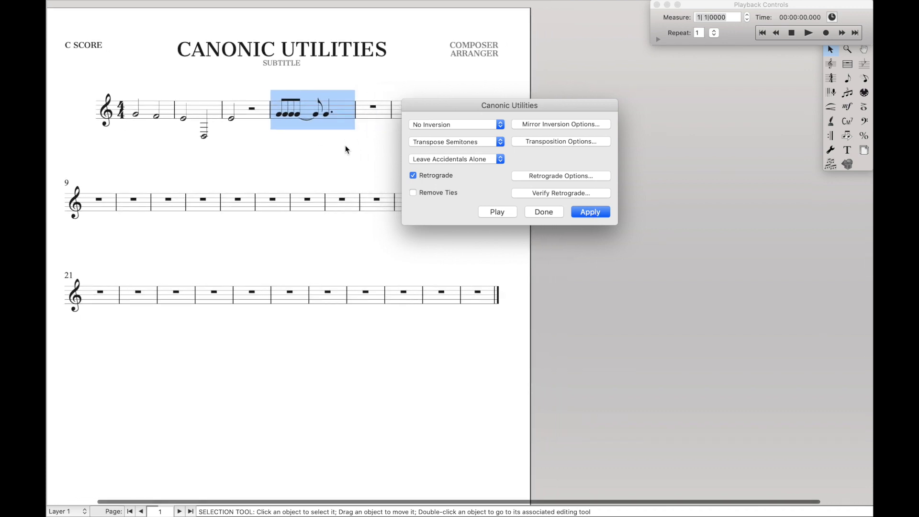
pyautogui.press('super+z')
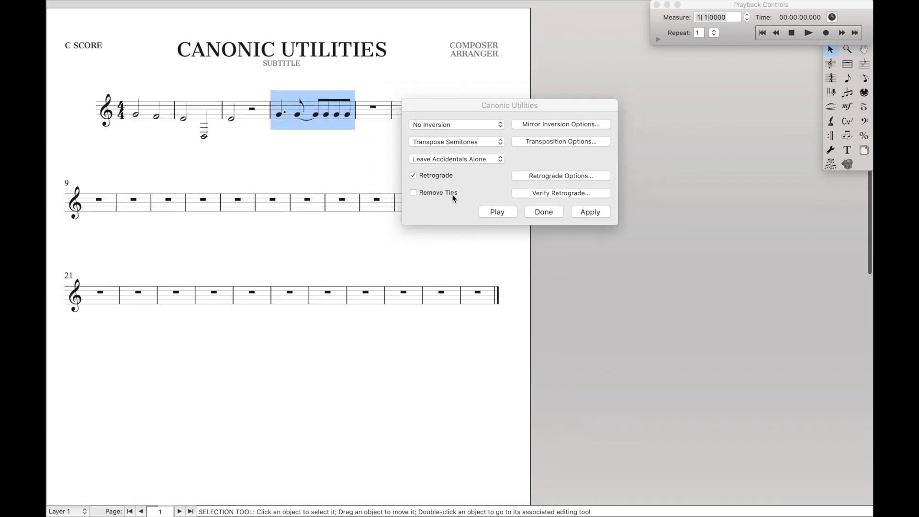
# Enable Remove Ties, reverse measure 4 again, and clear the selection.
pyautogui.click(453, 194)
pyautogui.click(577, 211)
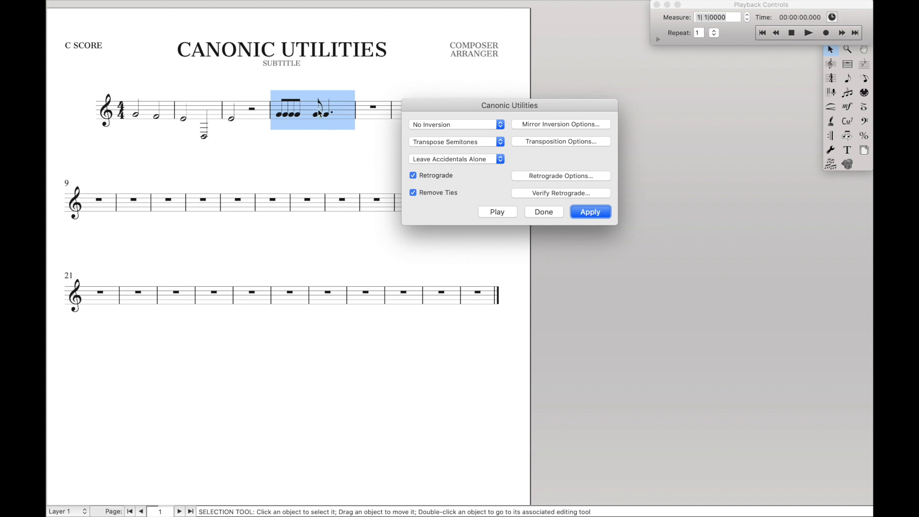
pyautogui.click(302, 148)
pyautogui.press('super+a')
pyautogui.click(300, 148)
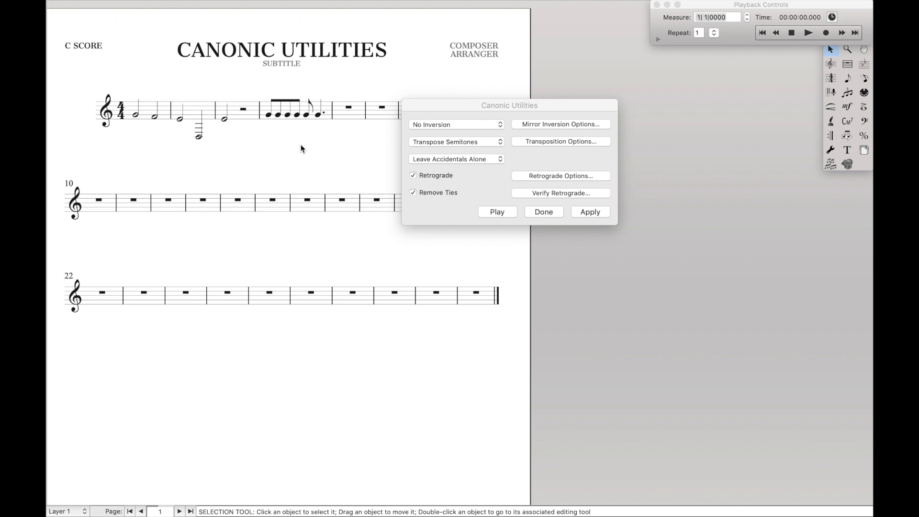
pyautogui.hscroll(-3, 301, 147)
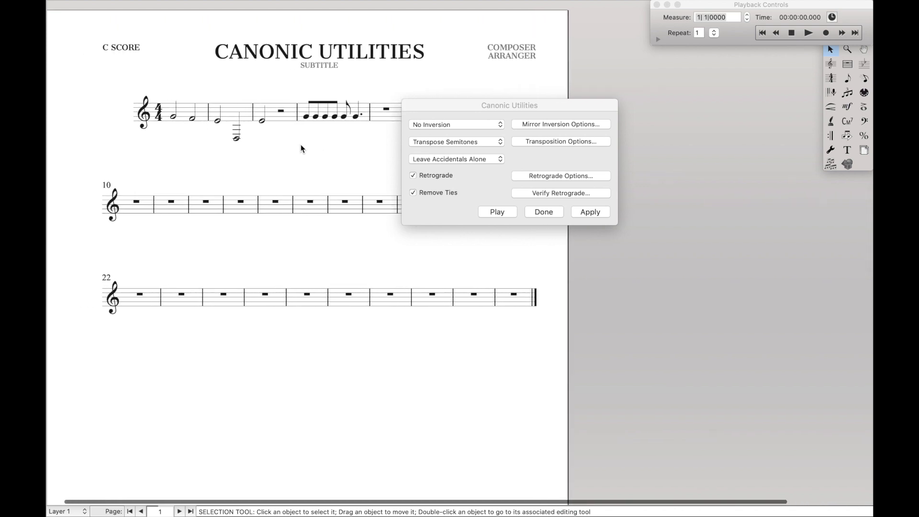